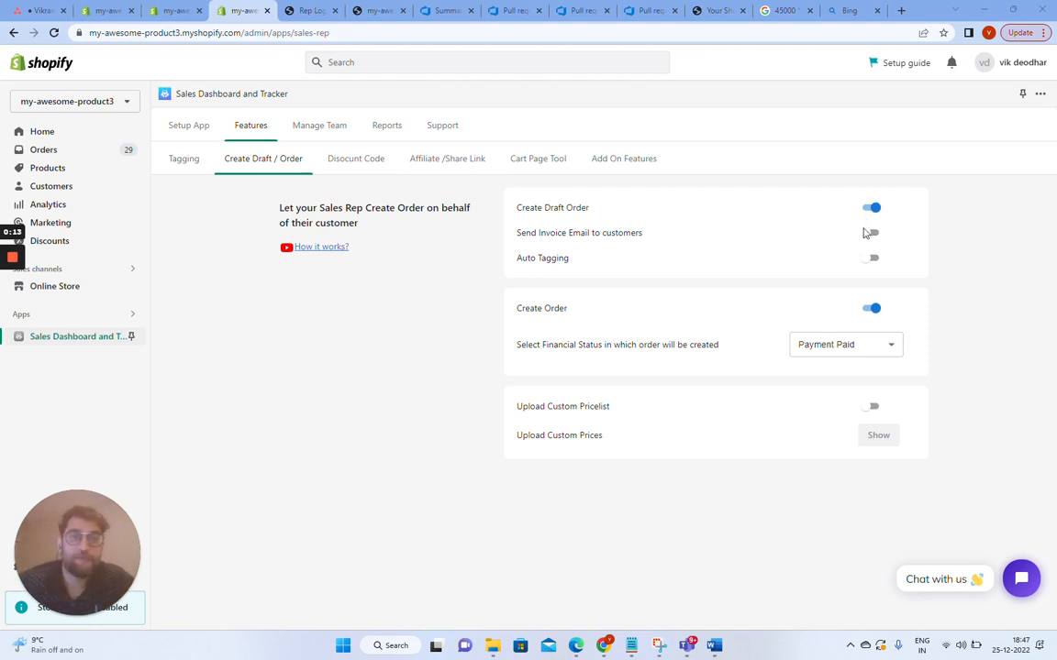
# Open the sales rep's Create Order page in the Rep Login tab.
pyautogui.click(302, 11)
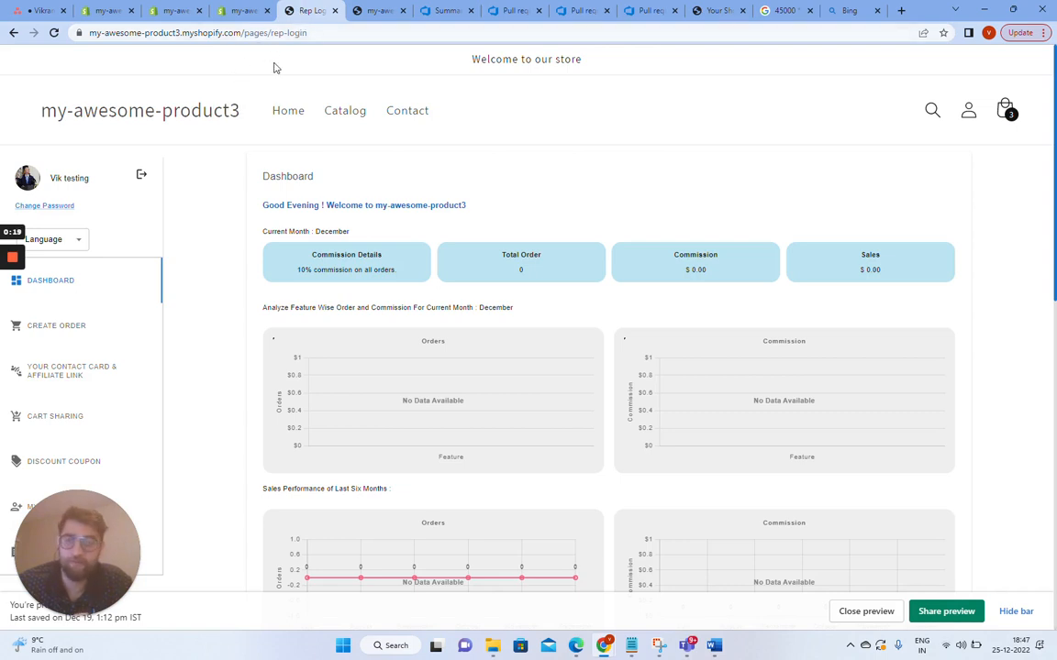
pyautogui.click(38, 332)
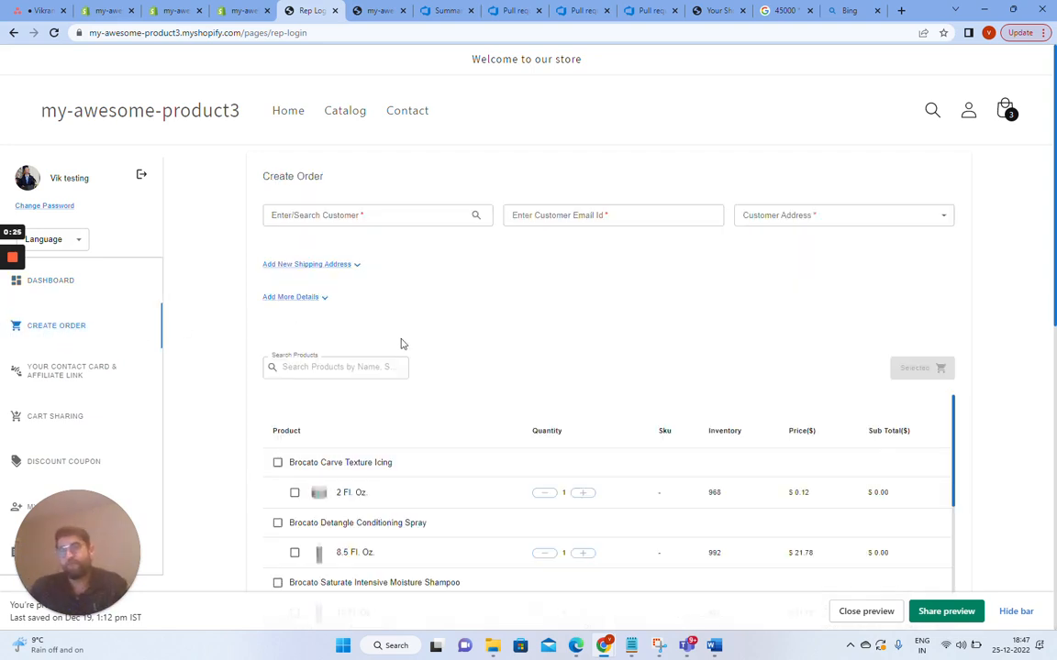
pyautogui.scroll(-2, 502, 318)
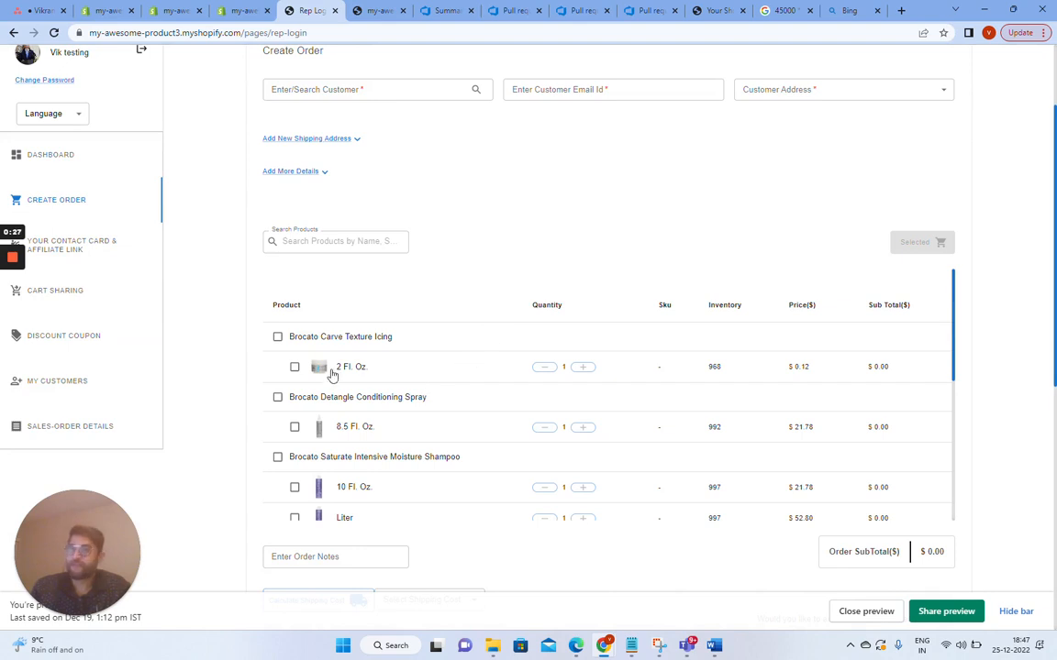
pyautogui.scroll(1, 434, 290)
pyautogui.scroll(1, 434, 291)
# Select Demo Customer 41 as the order's customer.
pyautogui.click(402, 214)
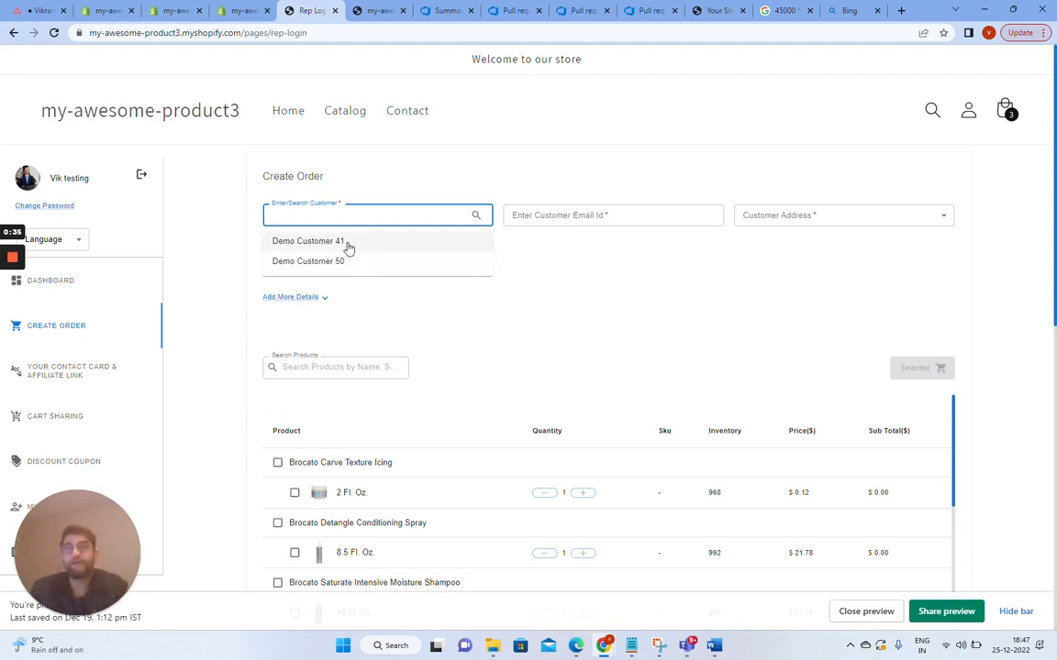
pyautogui.click(349, 243)
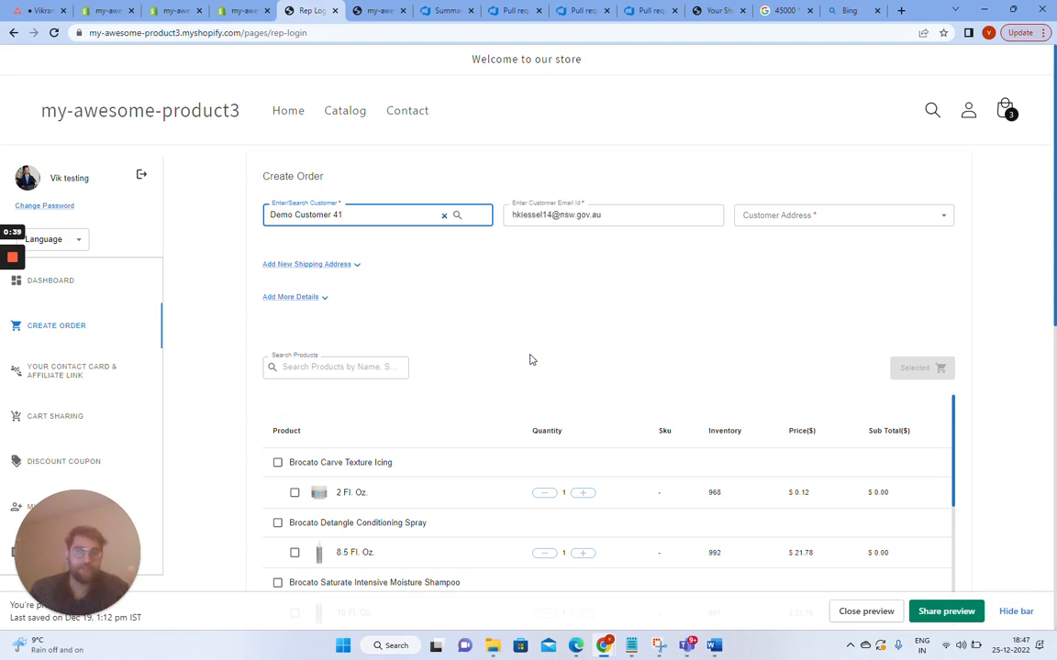
# Choose the customer's saved Ottawa address as the customer address.
pyautogui.click(948, 218)
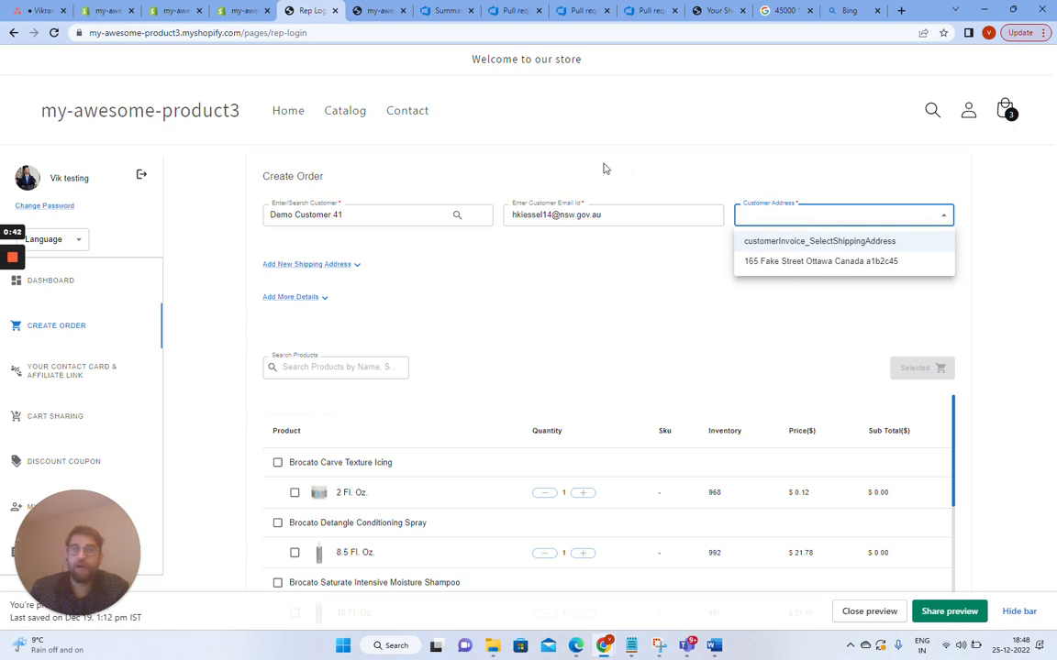
pyautogui.click(781, 262)
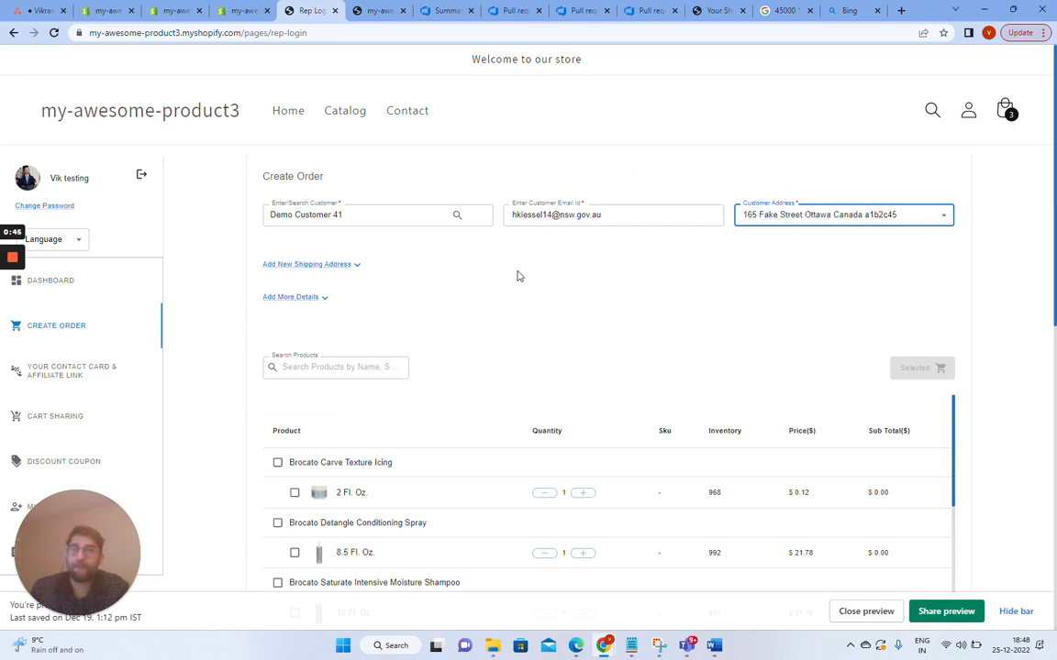
# Preview the new shipping address fields and the more details section, then collapse them.
pyautogui.click(354, 266)
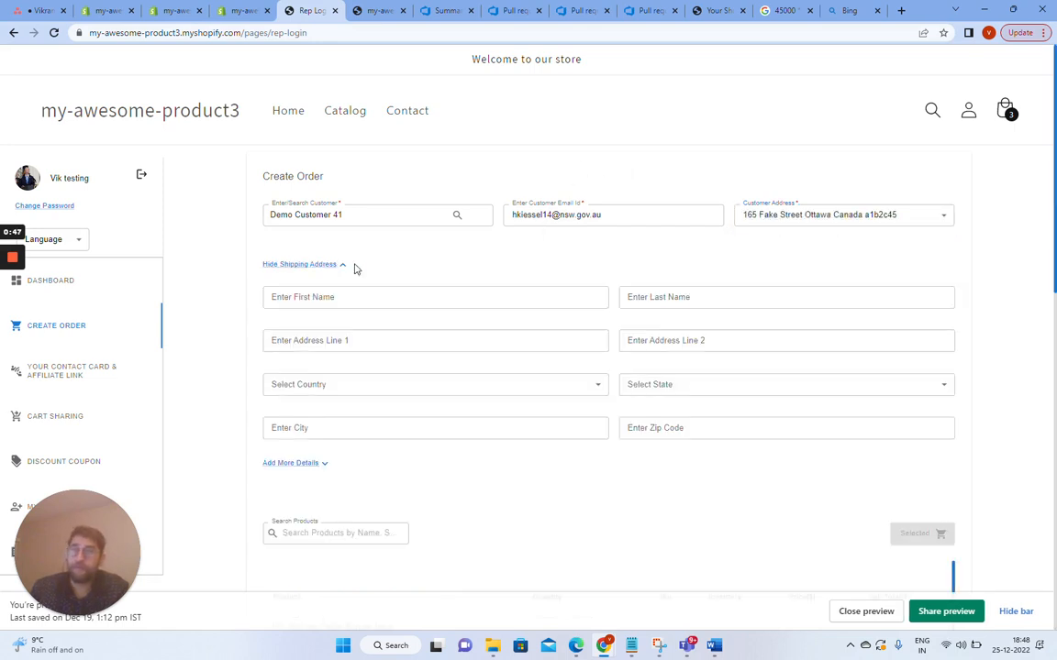
pyautogui.click(339, 266)
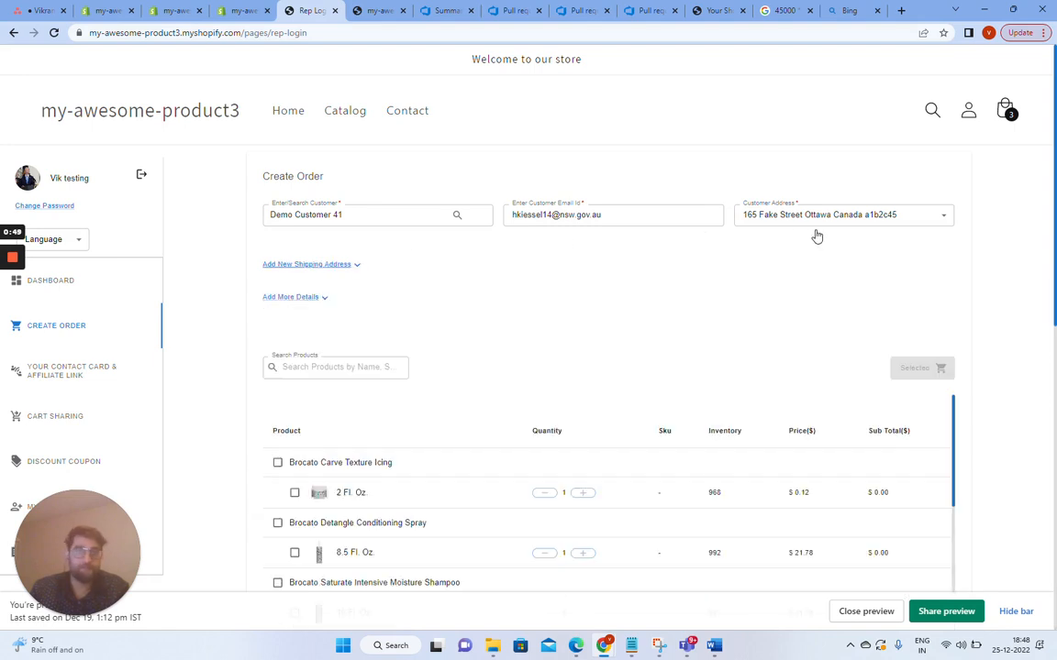
pyautogui.click(321, 299)
pyautogui.click(306, 299)
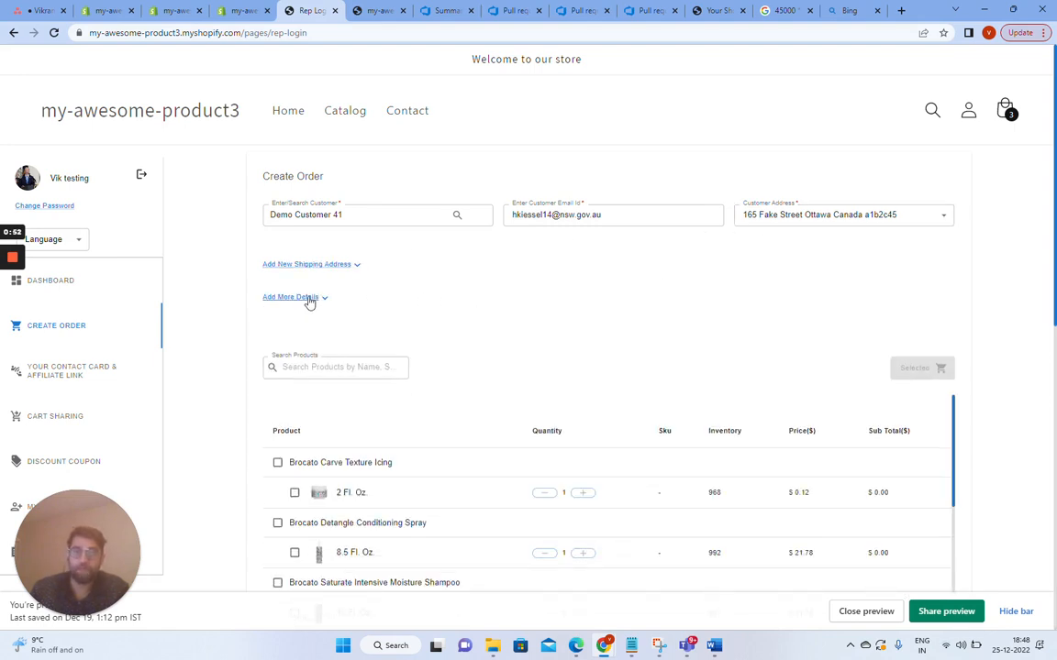
# Select the 2 Fl. Oz. Brocato Carve Texture Icing and 10 Fl. Oz. Brocato Saturate Intensive Moisture Shampoo variants.
pyautogui.scroll(-3, 422, 329)
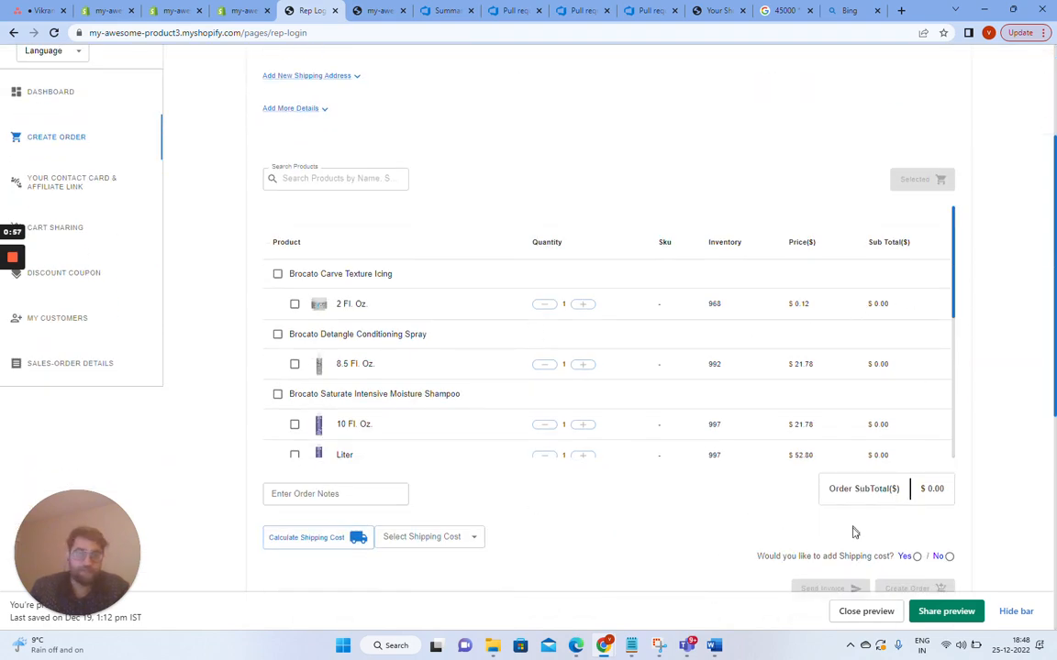
pyautogui.scroll(1, 435, 422)
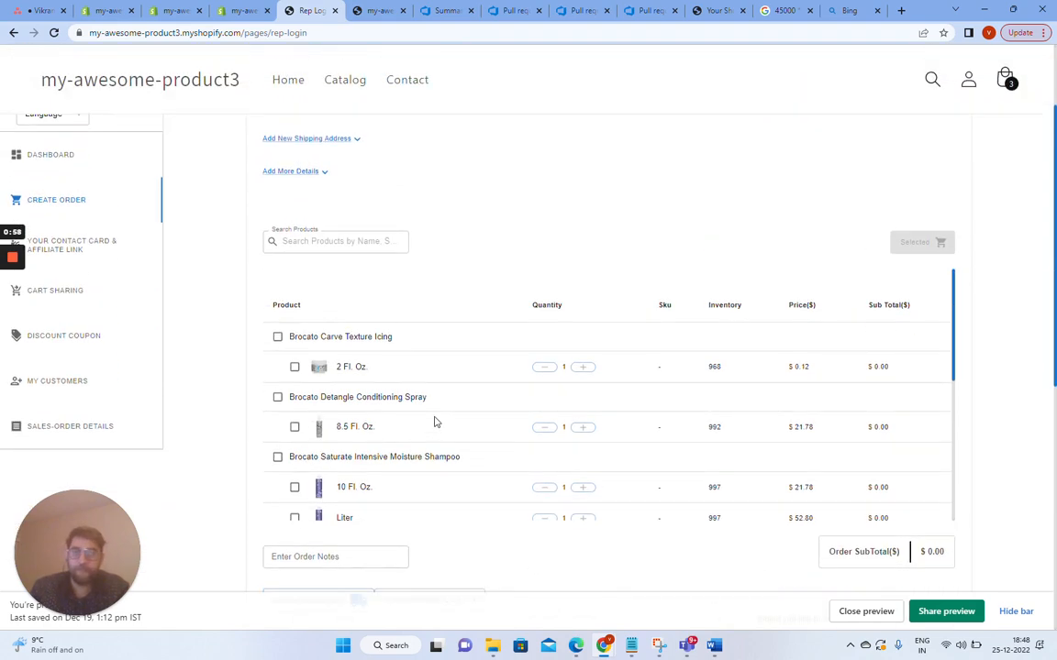
pyautogui.click(294, 367)
pyautogui.click(294, 487)
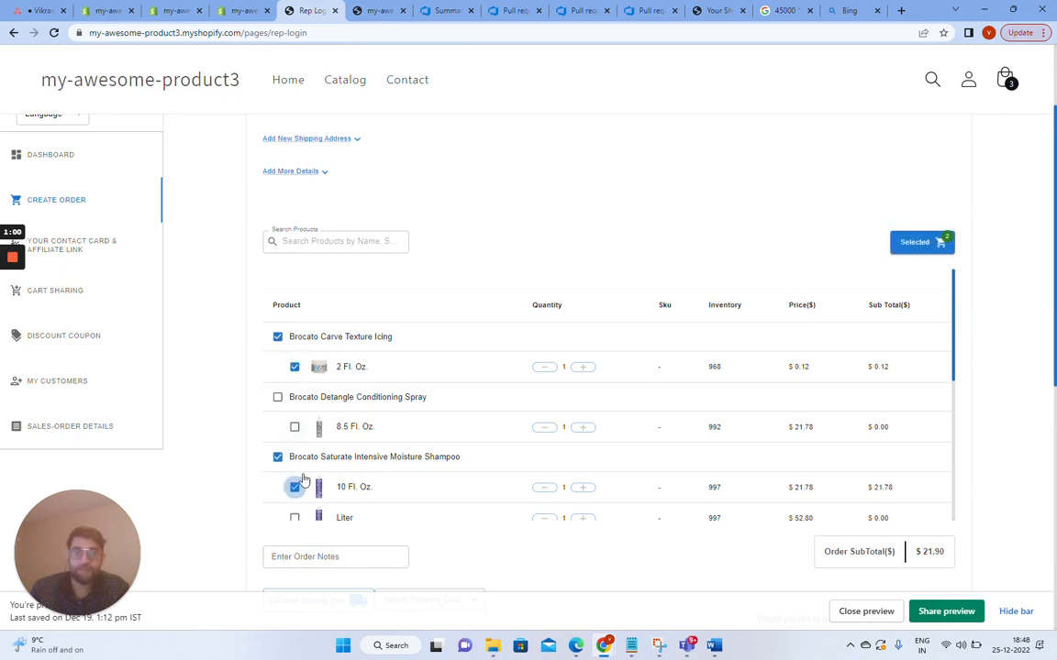
# Show only the selected products, then return to the full product list.
pyautogui.click(924, 249)
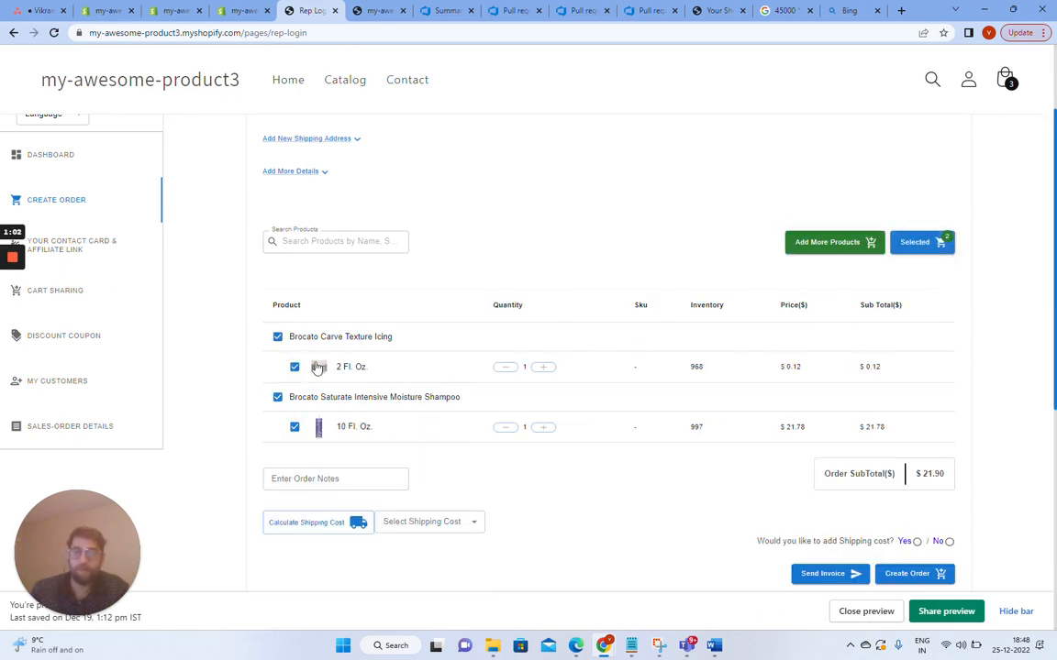
pyautogui.click(825, 246)
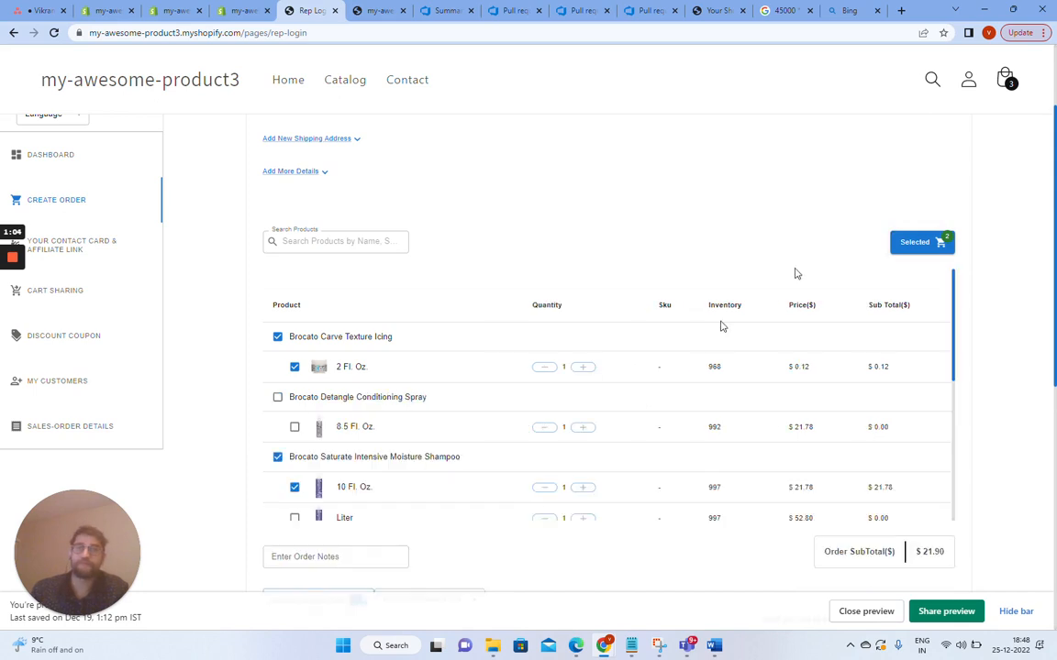
# Select the 3.4 Fl. Oz. / 100 mL LENITIVE Scalp Comfort Cream and the Shirt variants.
pyautogui.scroll(-5, 559, 389)
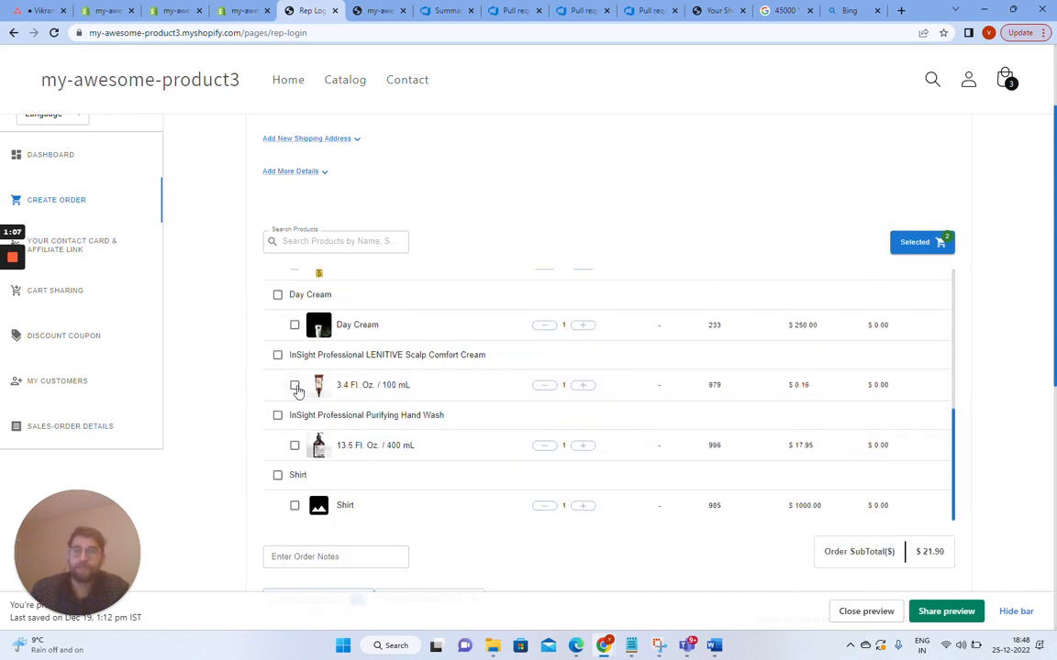
pyautogui.click(294, 386)
pyautogui.click(294, 506)
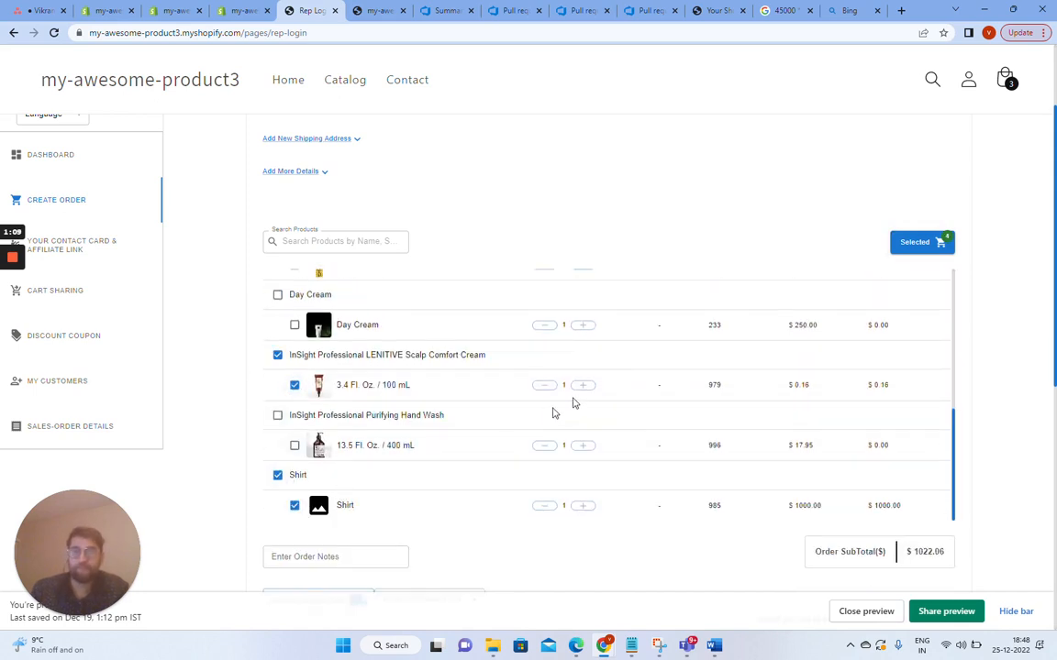
# Show only the selected products and review the order's product list and subtotal.
pyautogui.click(922, 242)
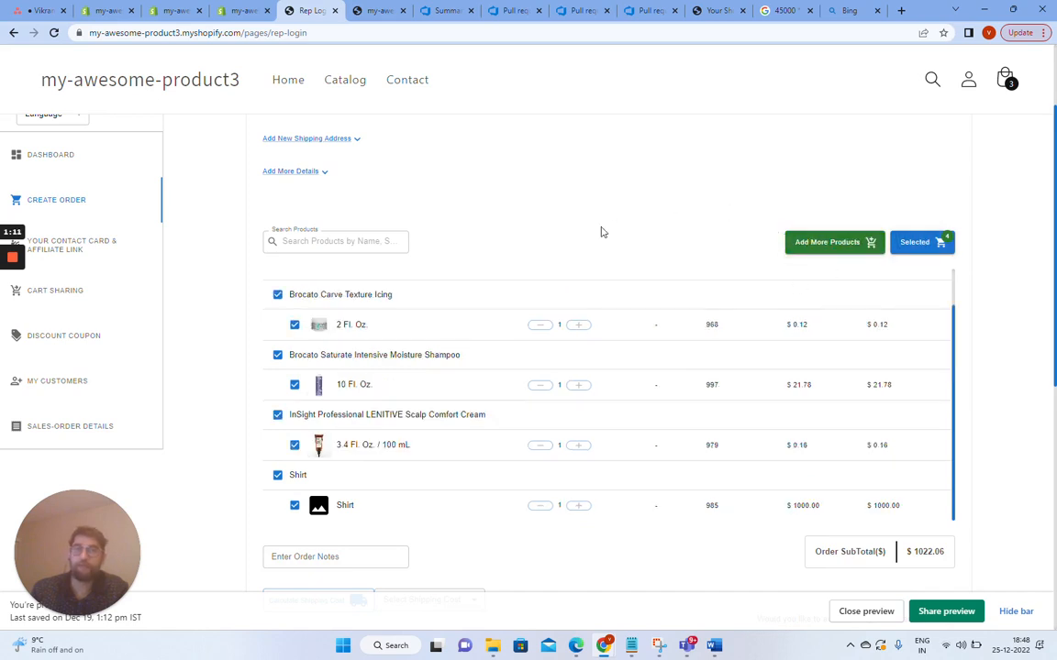
pyautogui.scroll(2, 587, 275)
pyautogui.scroll(3, 570, 304)
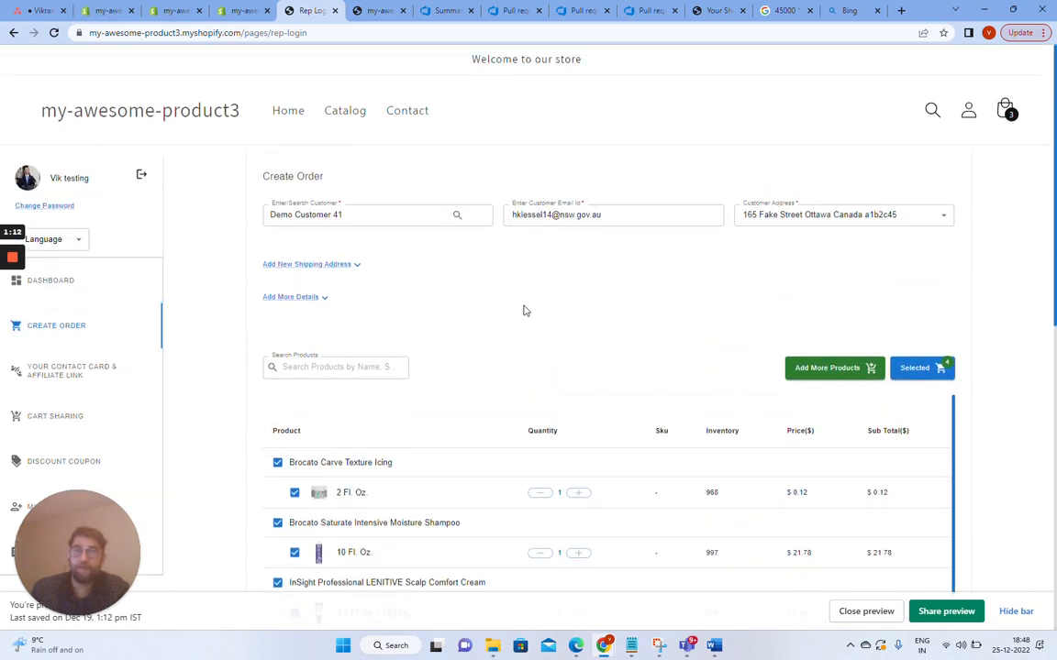
pyautogui.scroll(-4, 551, 317)
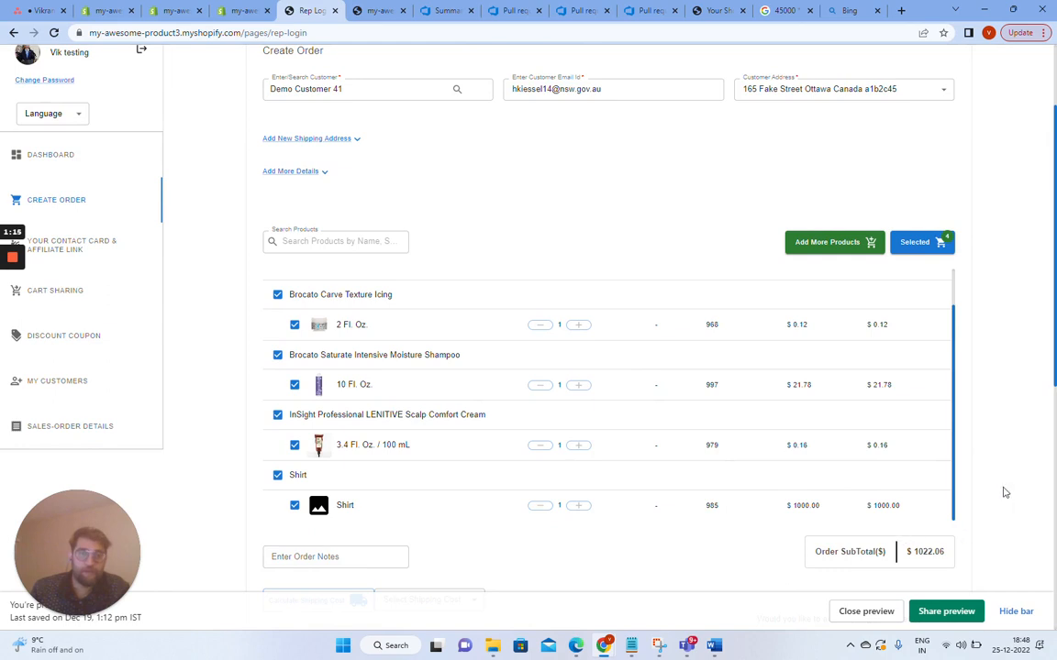
pyautogui.scroll(-2, 998, 450)
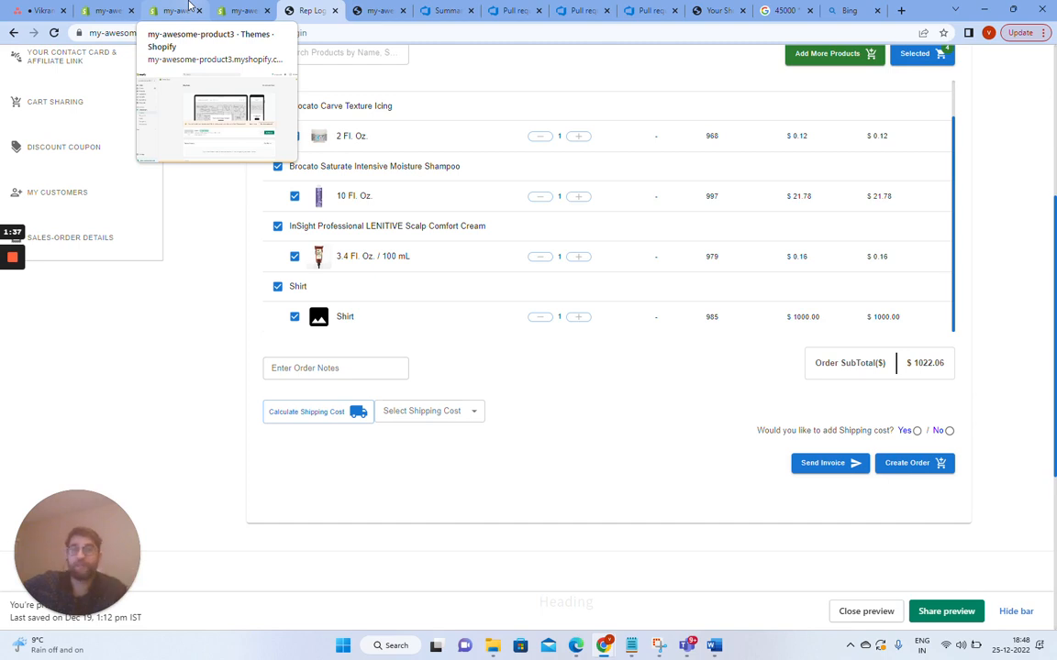
# Switch to the app settings tab and enable Send Invoice Email to customers.
pyautogui.click(215, 10)
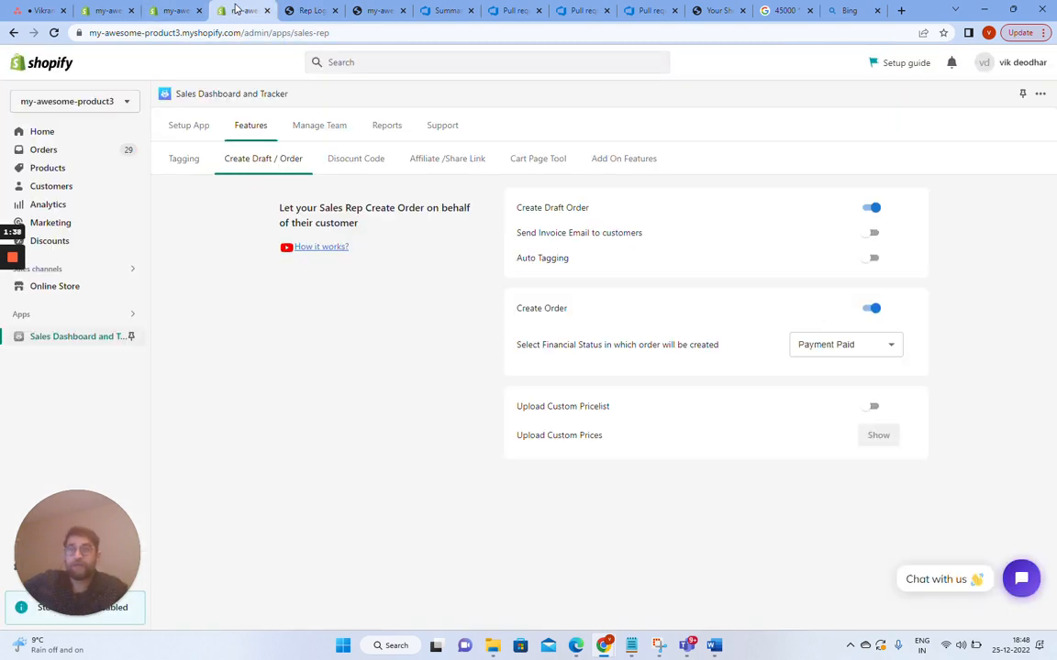
pyautogui.moveTo(520, 233); pyautogui.dragTo(643, 233)
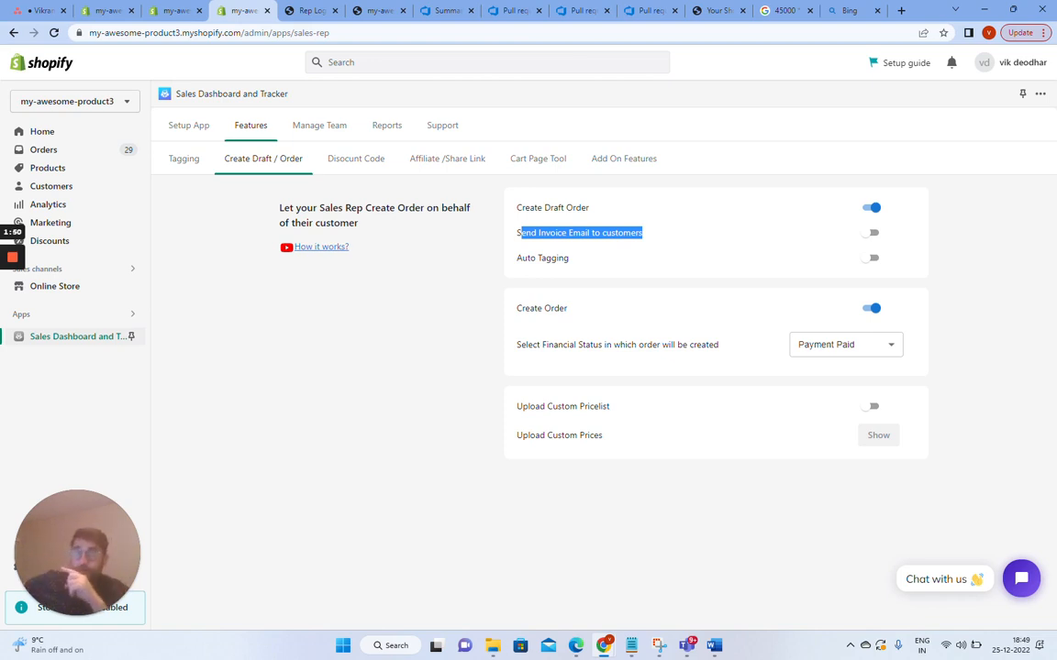
pyautogui.click(879, 240)
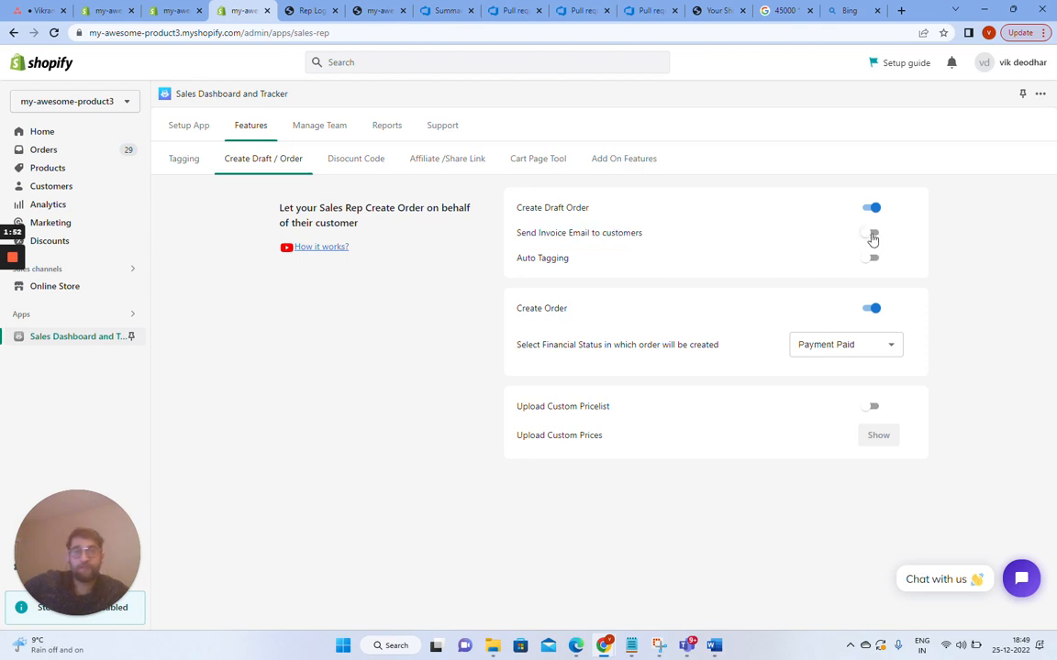
pyautogui.click(872, 235)
pyautogui.click(867, 275)
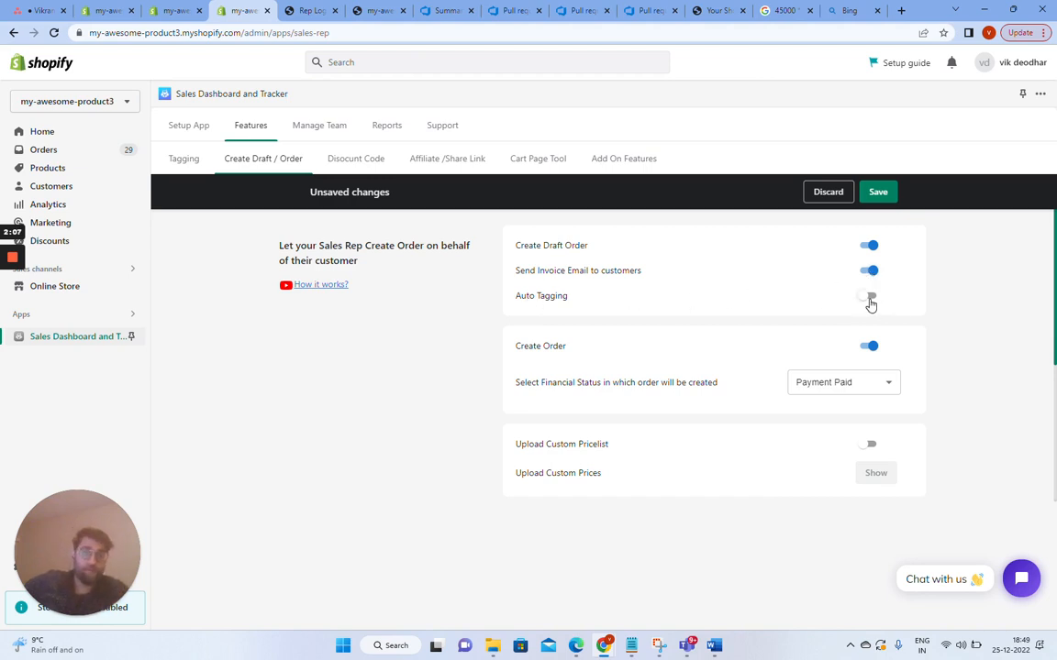
# Enable Auto Tagging and toggle Create Order off and back on.
pyautogui.click(869, 297)
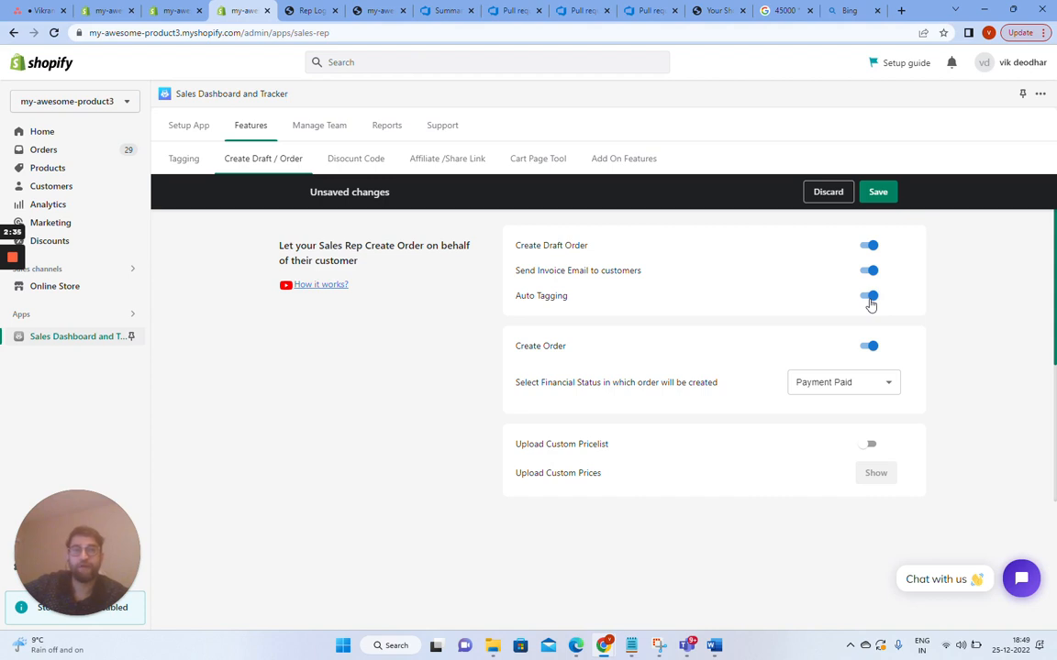
pyautogui.click(871, 348)
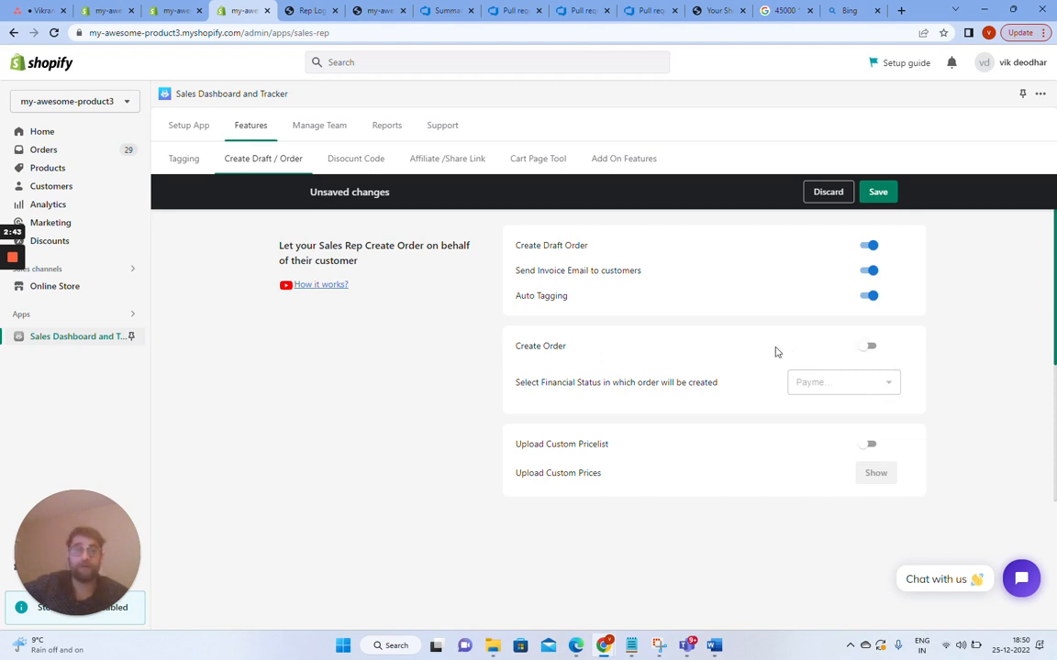
pyautogui.click(867, 350)
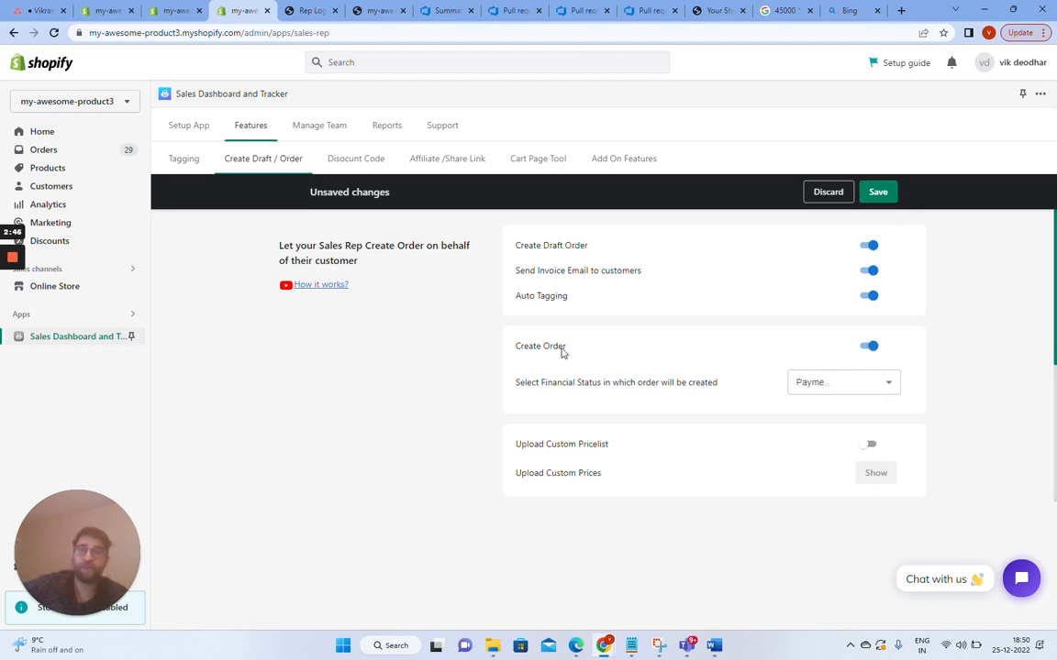
# Review the financial status options, then enable Upload Custom Pricelist to open the custom prices dialog.
pyautogui.click(874, 389)
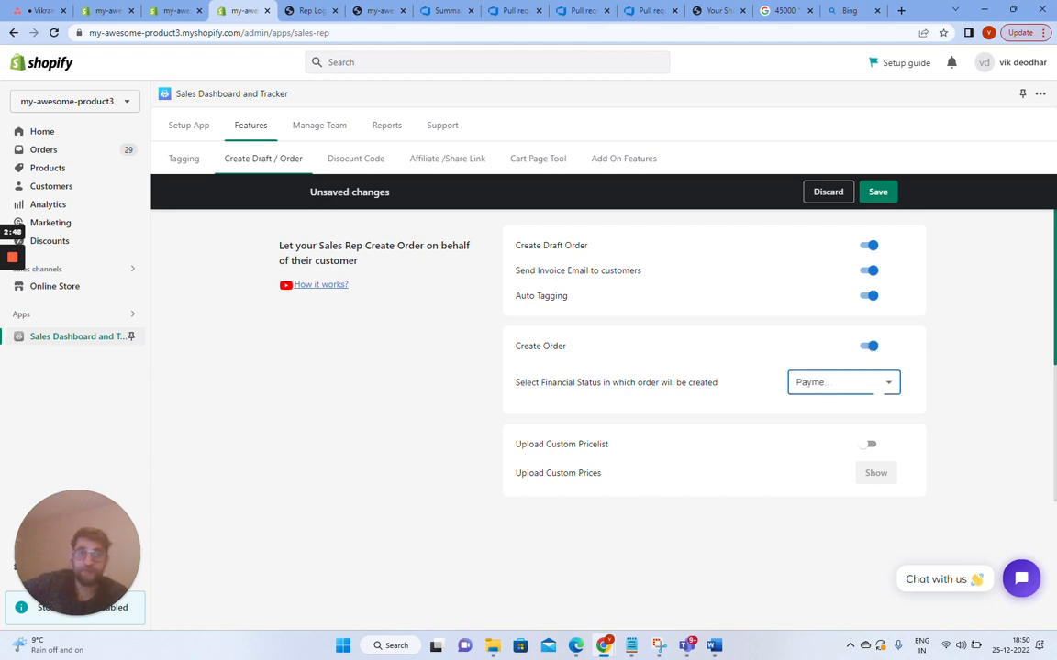
pyautogui.click(819, 385)
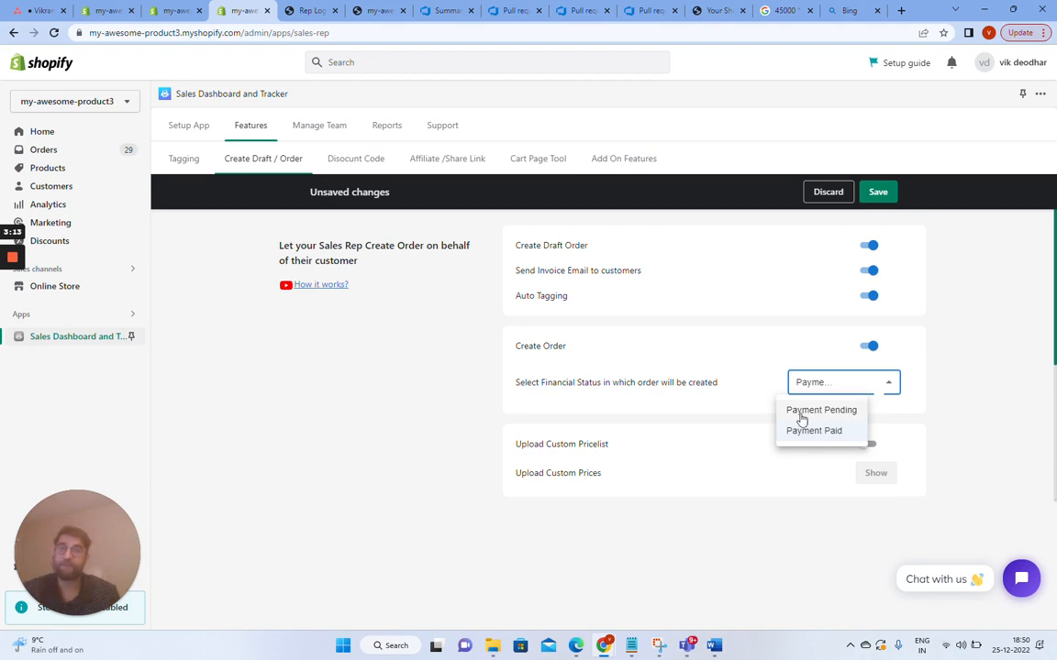
pyautogui.click(950, 413)
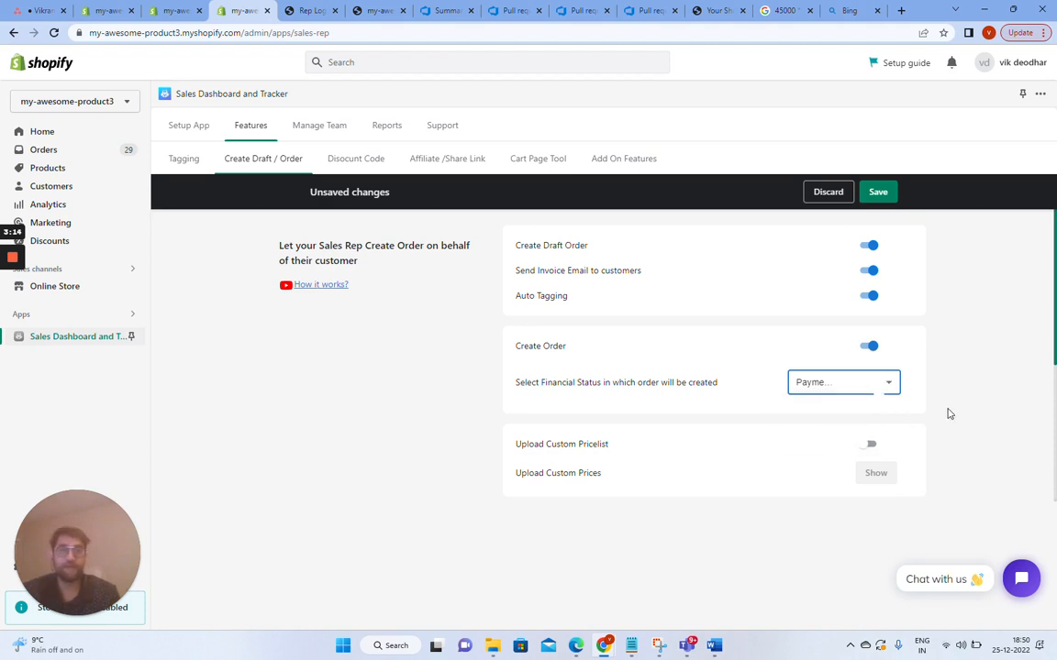
pyautogui.click(869, 444)
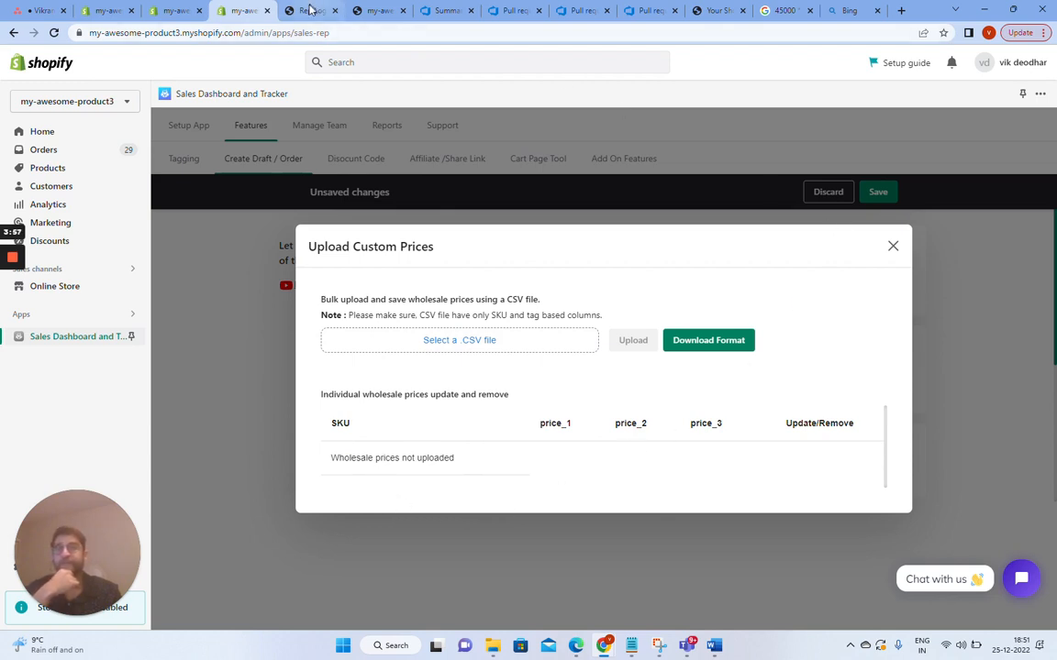
# Review the order's selected products in the Rep Login tab and return to the app settings tab.
pyautogui.click(310, 10)
pyautogui.scroll(1, 690, 259)
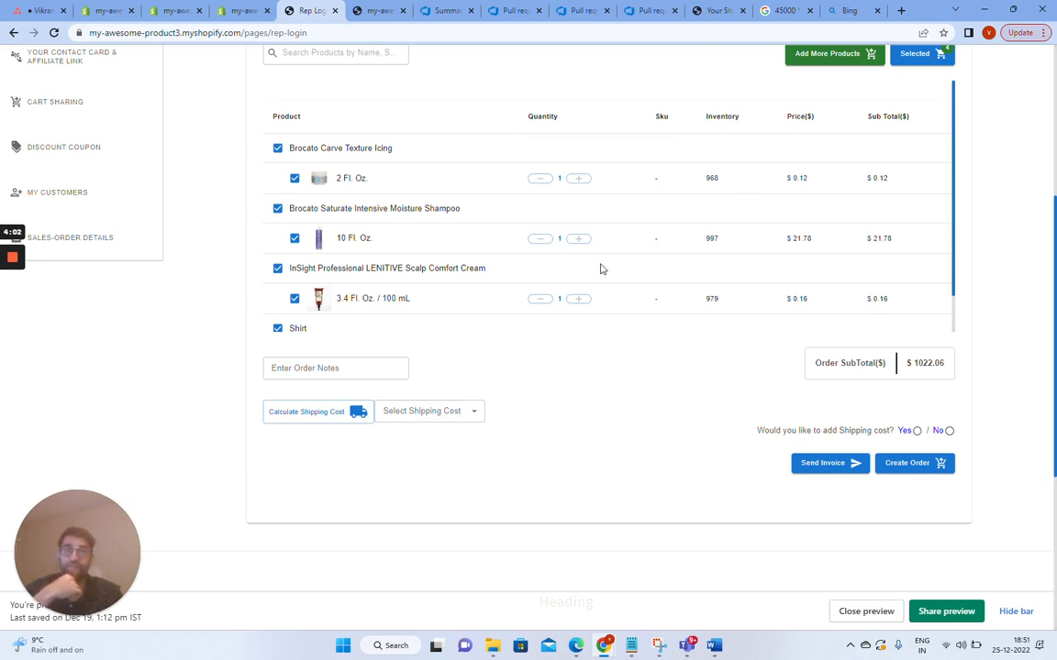
pyautogui.scroll(3, 533, 273)
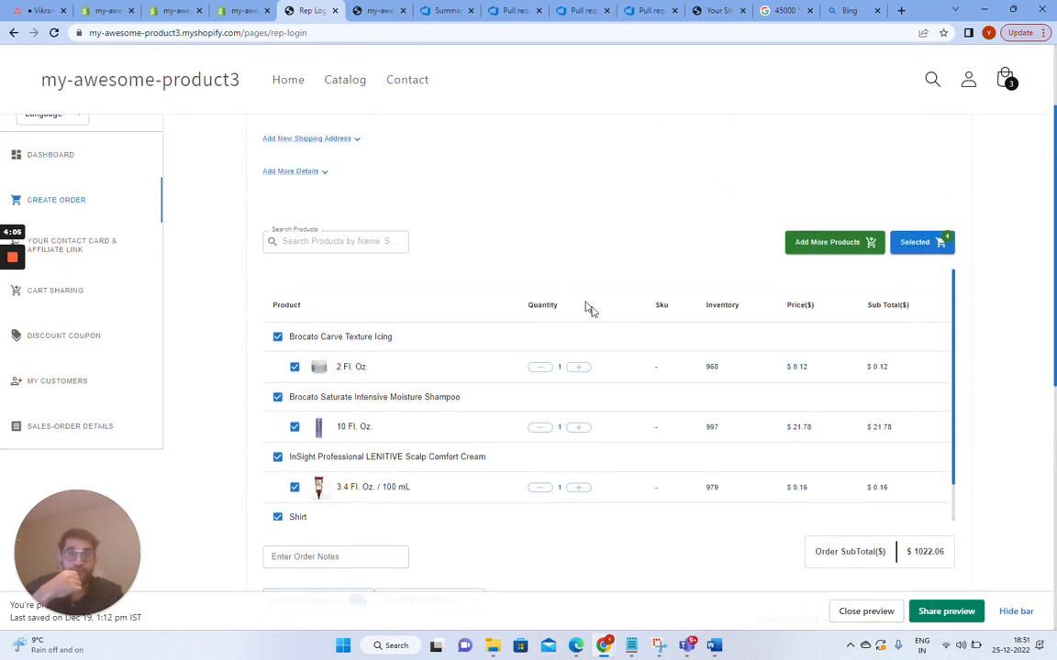
pyautogui.scroll(-1, 669, 366)
pyautogui.scroll(1, 665, 371)
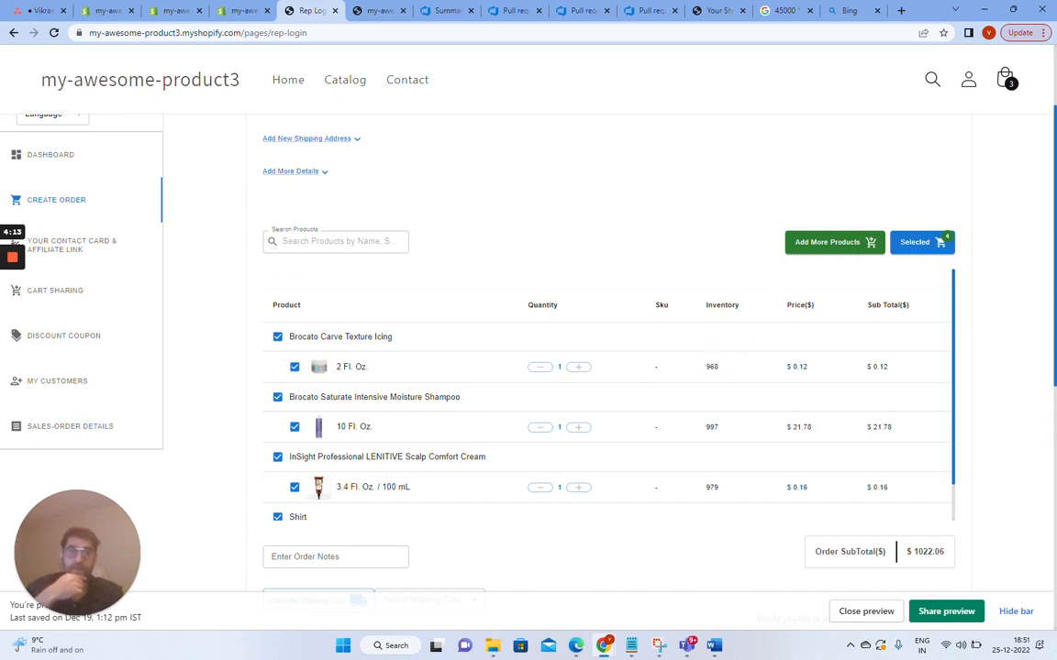
pyautogui.moveTo(706, 371); pyautogui.dragTo(720, 373)
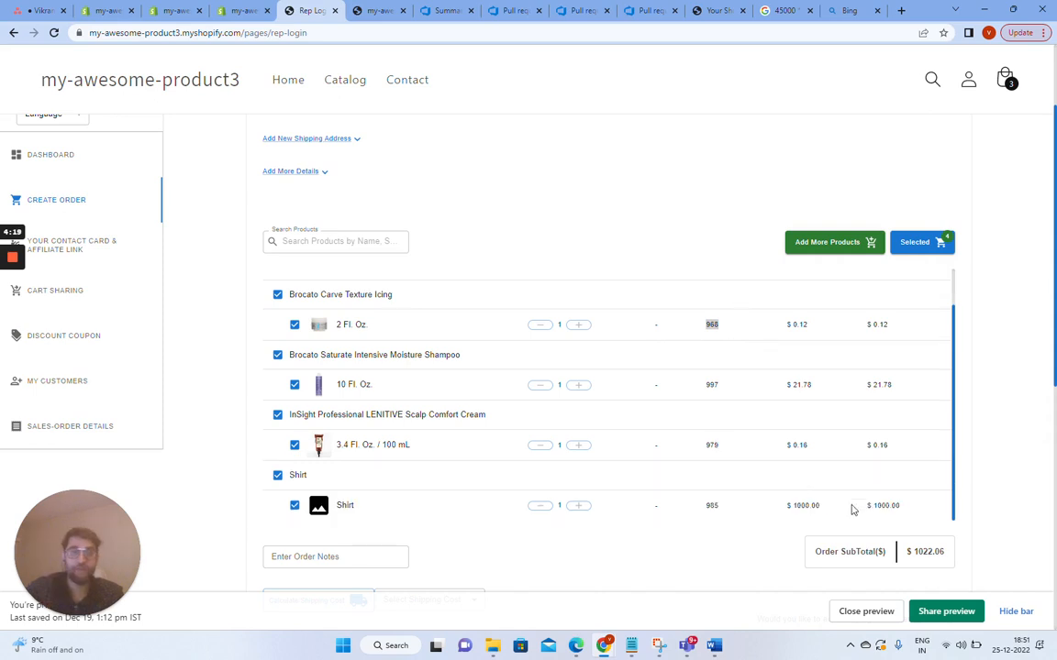
pyautogui.scroll(-3, 908, 510)
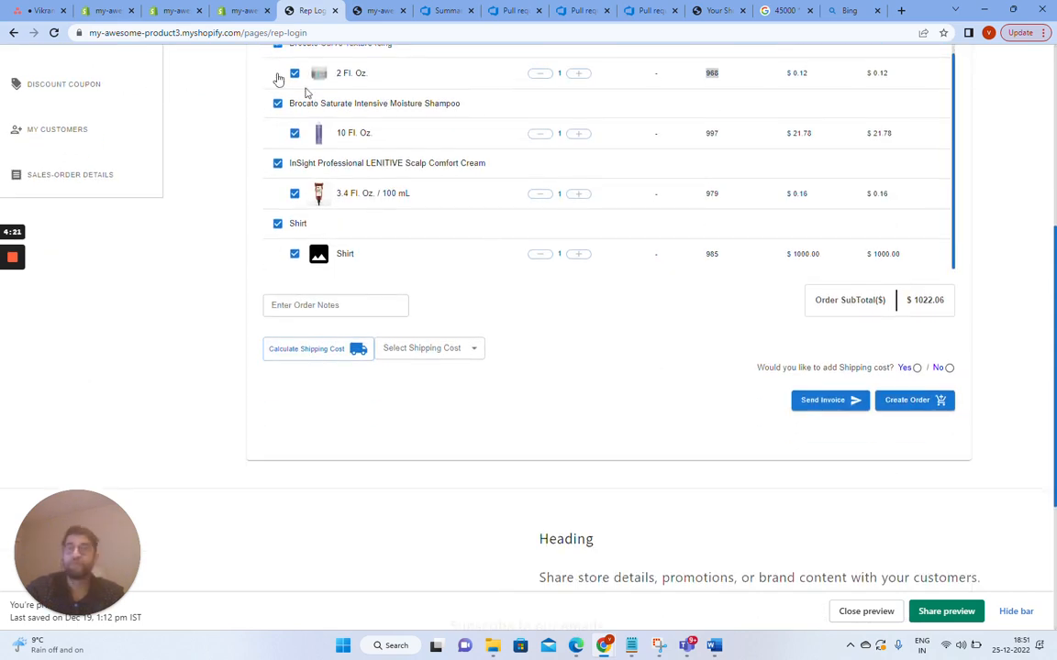
pyautogui.click(241, 11)
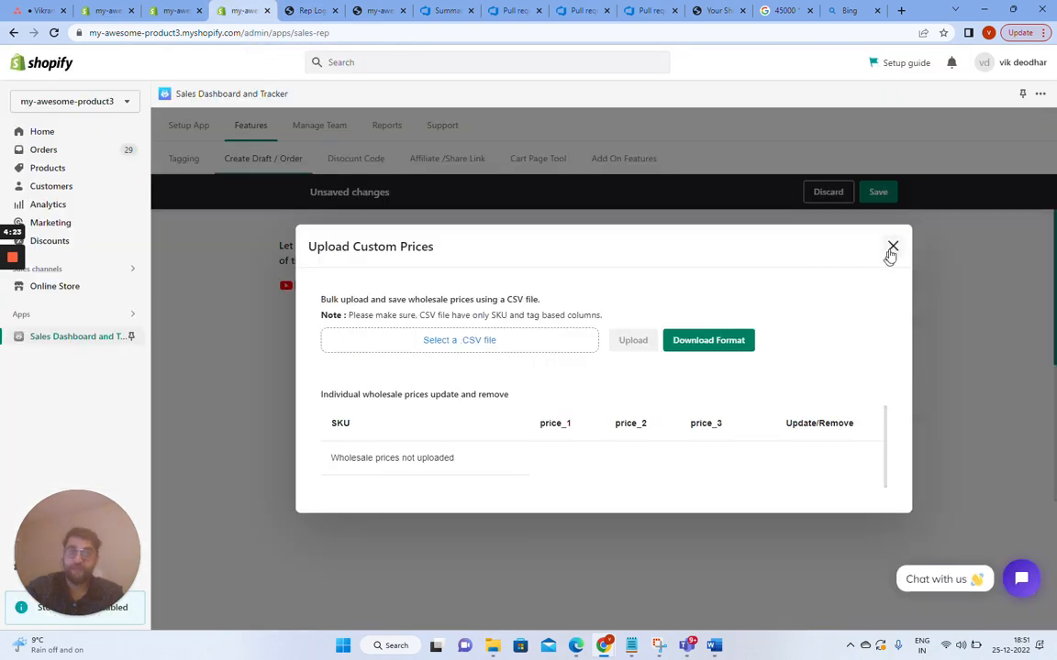